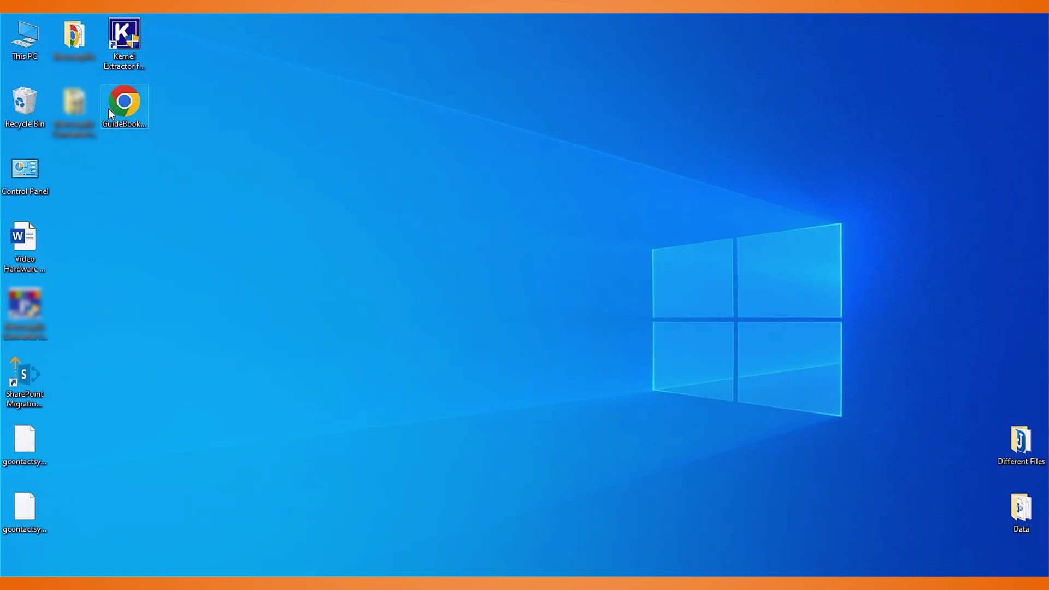
Open GuideBook.pdf from the desktop in Google Chrome's PDF viewer
right_click(110, 113)
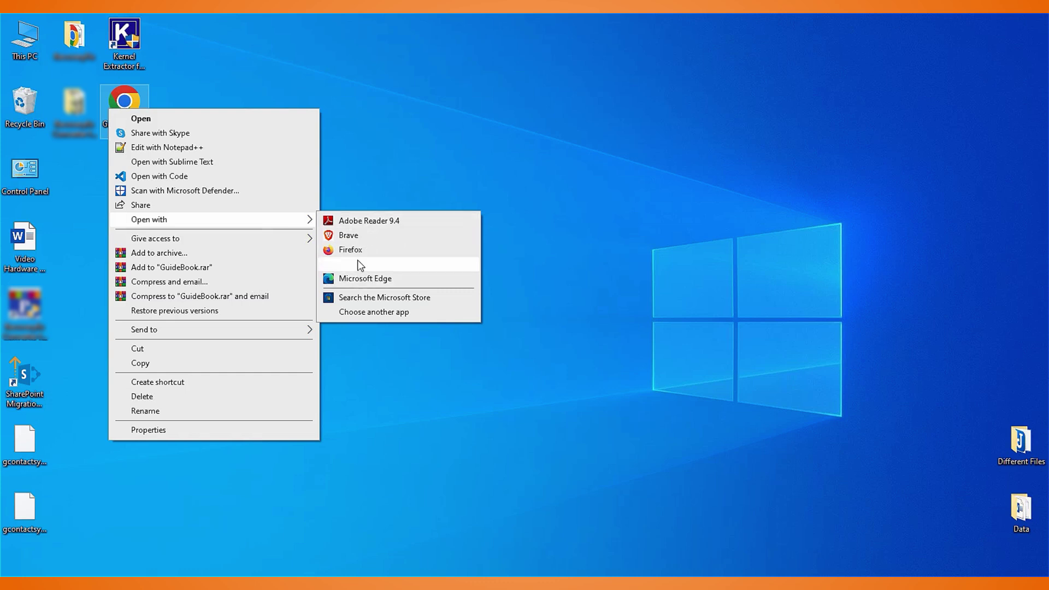
click(359, 315)
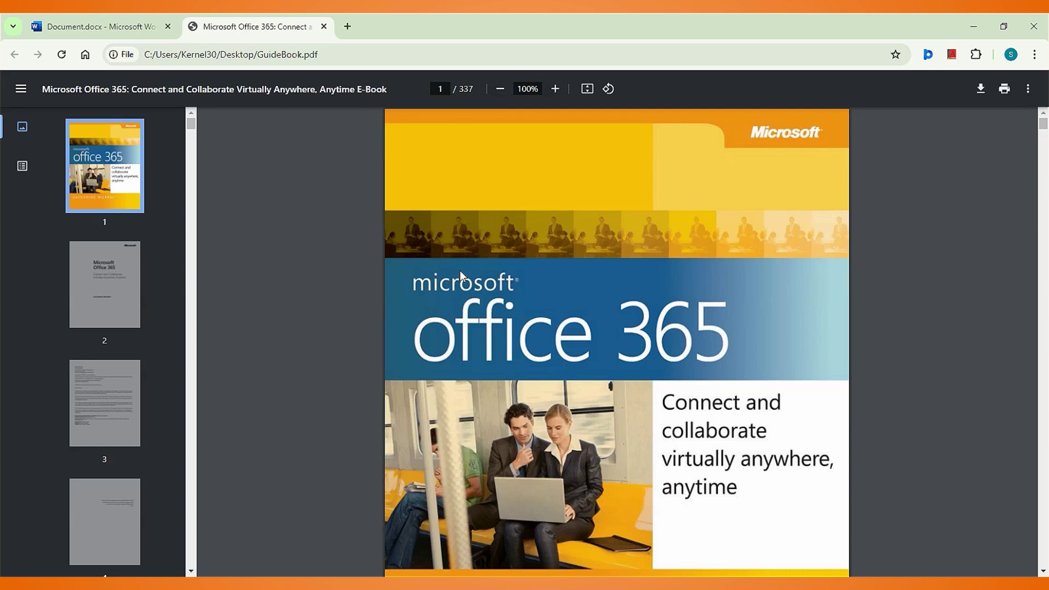
Print only custom page 20 to the Save as PDF destination and confirm saving
right_click(460, 269)
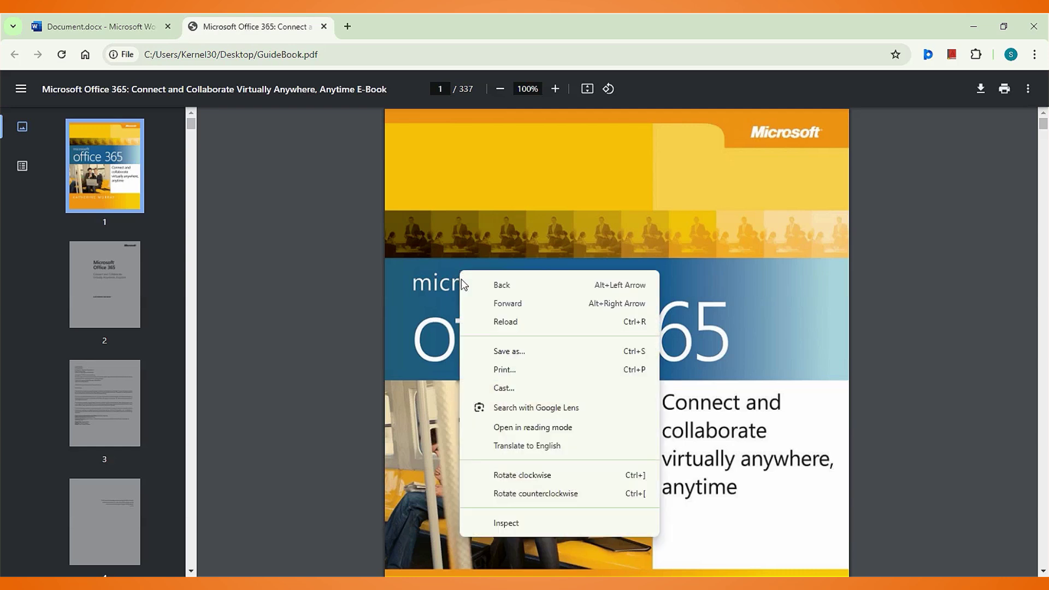
click(494, 372)
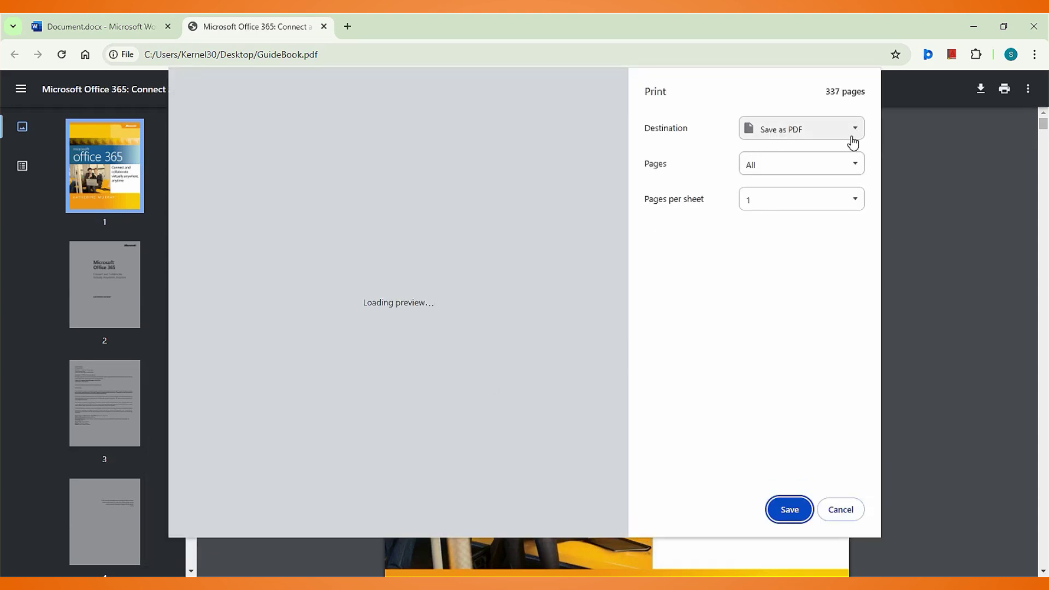
click(788, 177)
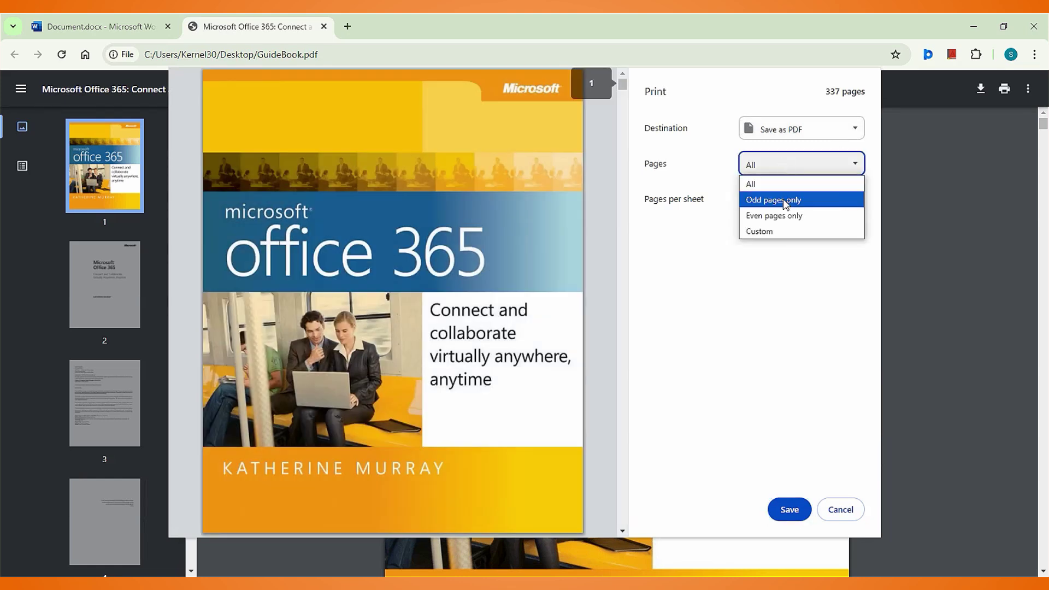
click(766, 233)
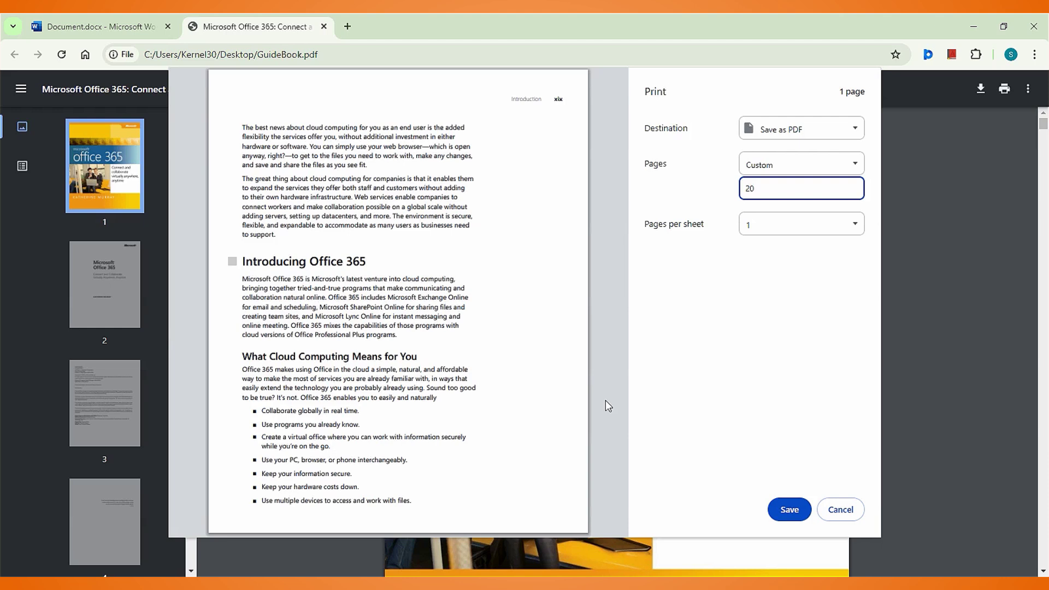
click(785, 509)
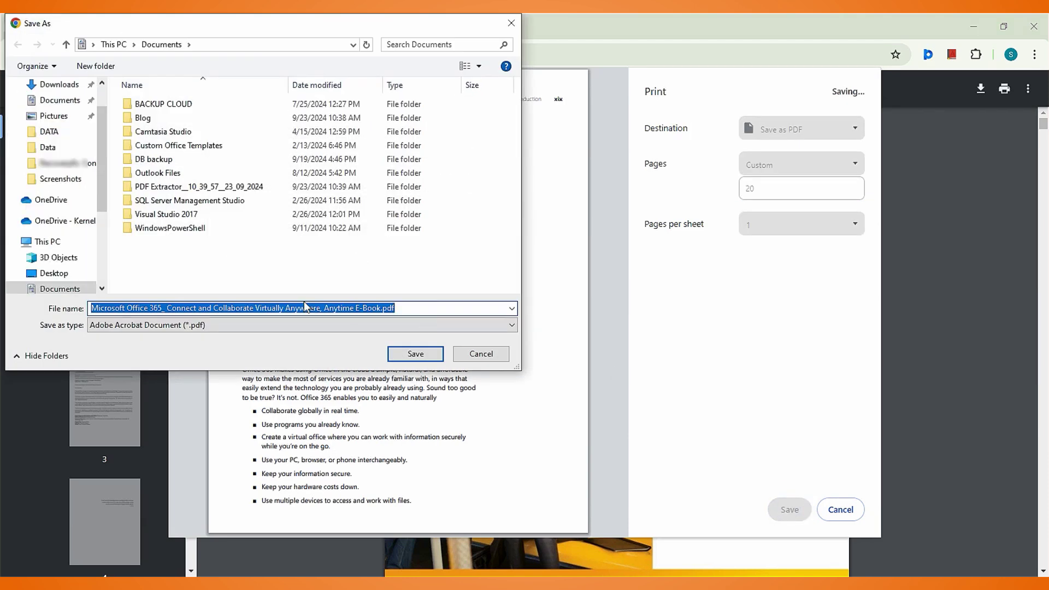
Save the one-page PDF into Documents, then open it from File Explorer in Adobe Reader
click(304, 307)
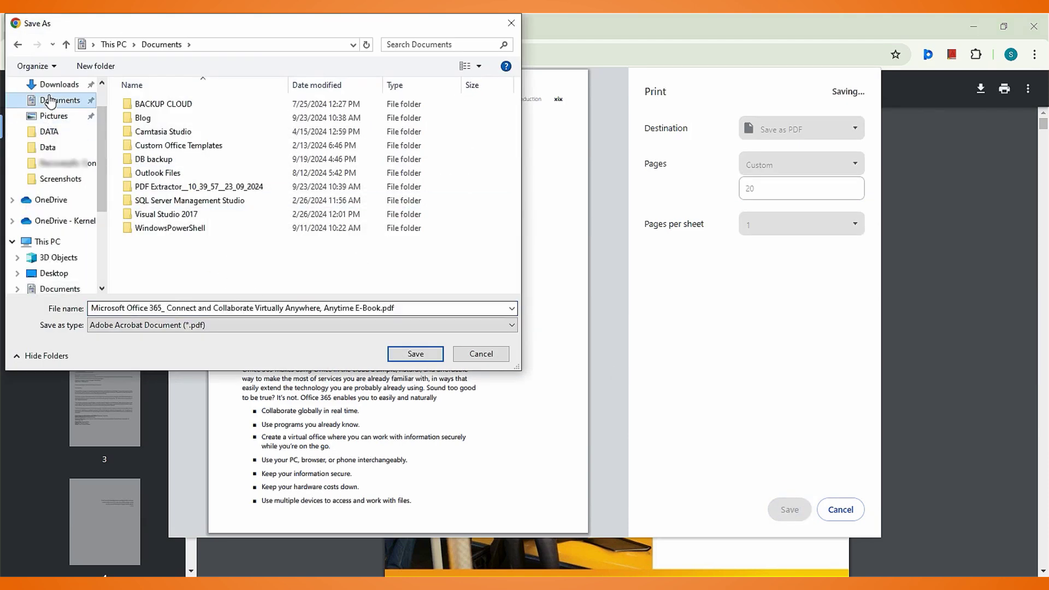
click(406, 359)
key(super+e)
click(575, 324)
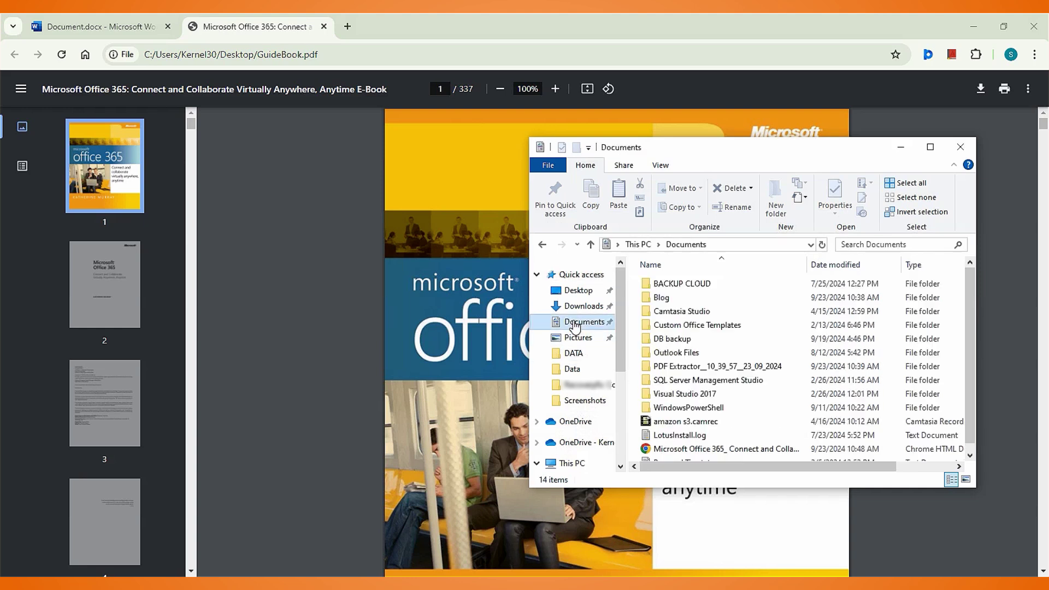
scroll(710, 382, down, 1)
right_click(668, 440)
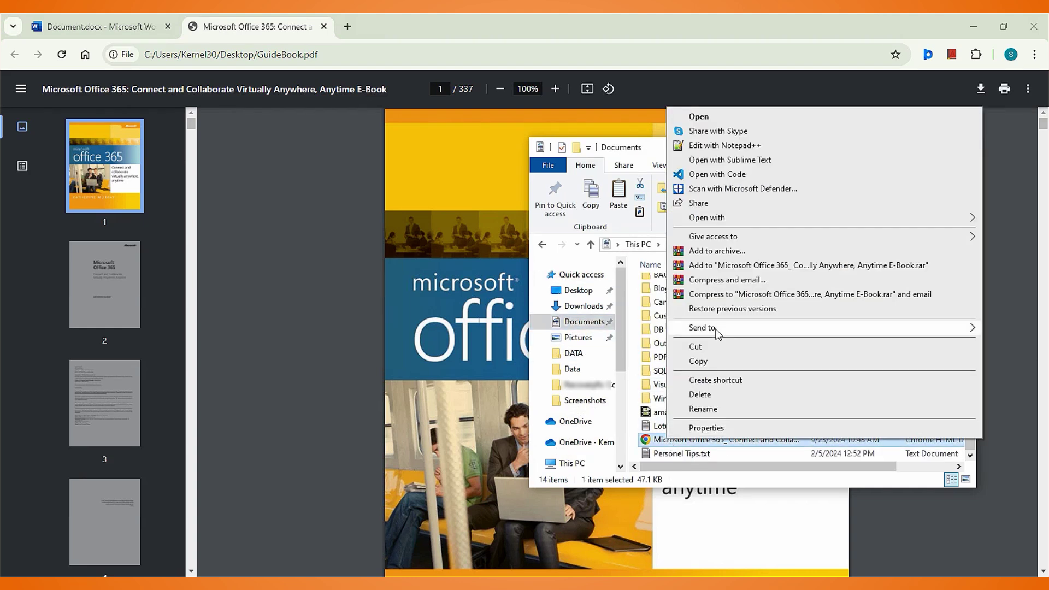
mouse_move(765, 217)
click(538, 263)
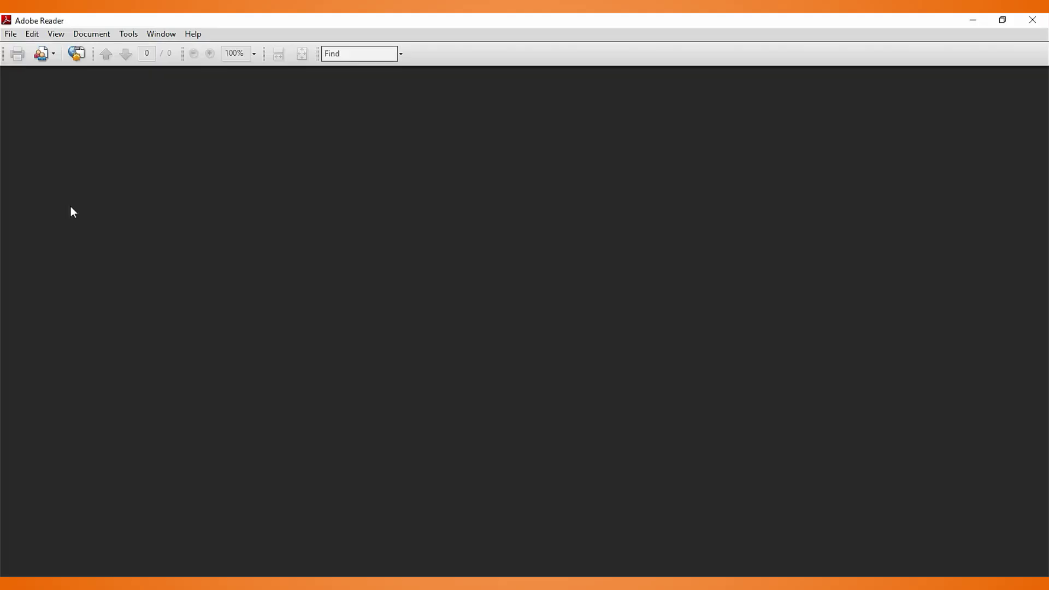
Open GuideBook.pdf from the Desktop in Adobe Reader via File > Open
click(11, 34)
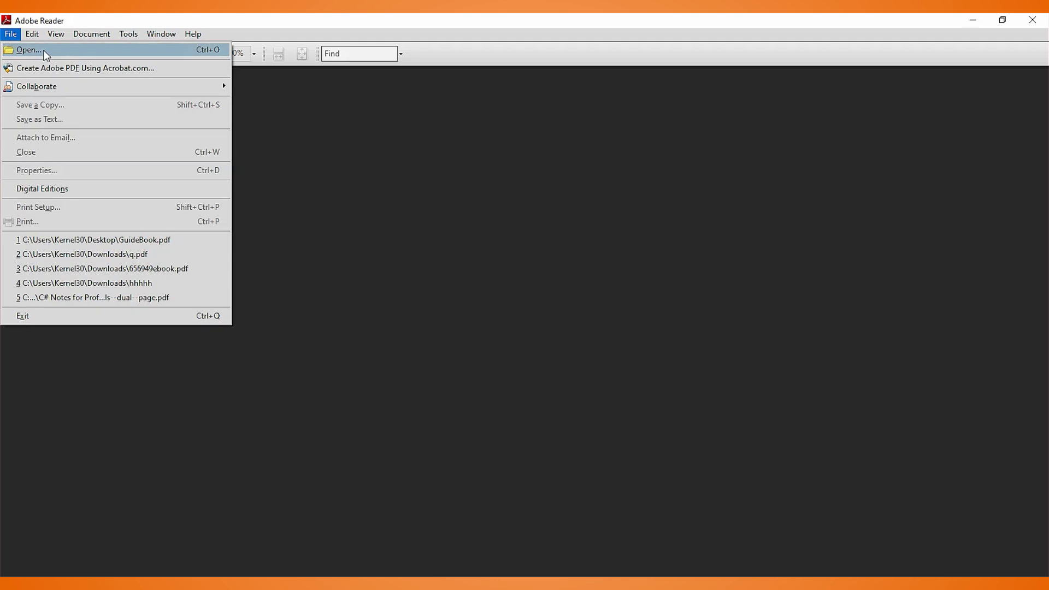
click(45, 53)
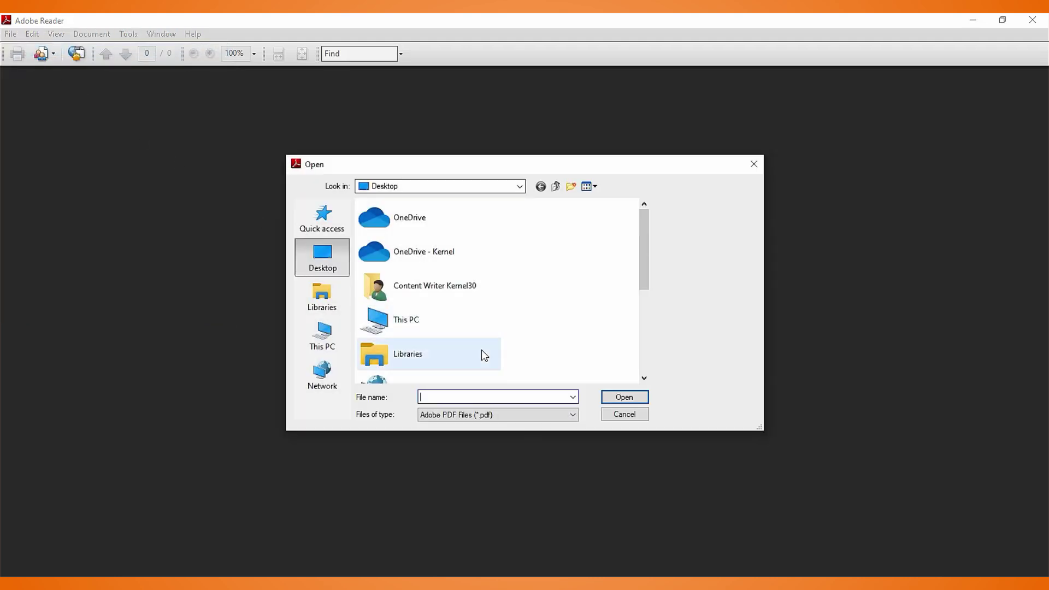
scroll(459, 346, down, 5)
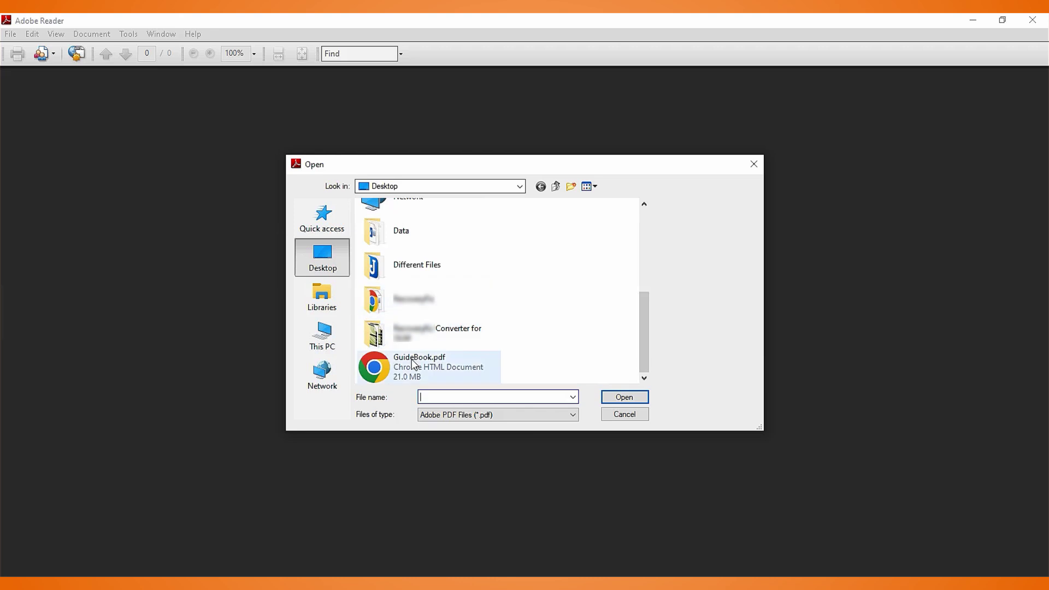
click(426, 365)
click(626, 397)
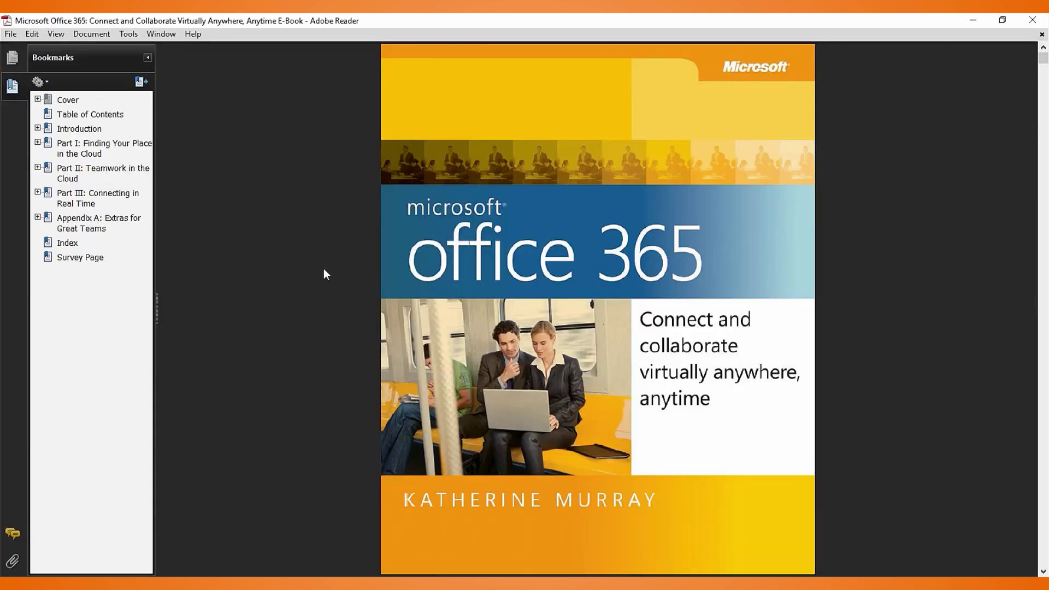
Scroll down to the Contents page xii and bring up its page options
scroll(541, 361, down, 5)
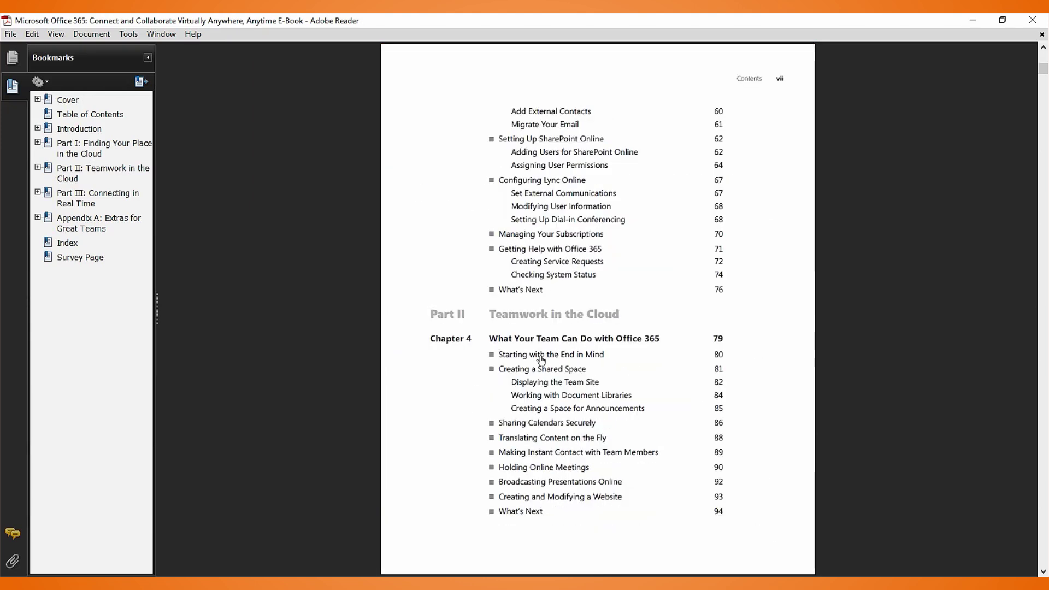
scroll(541, 358, down, 10)
right_click(489, 232)
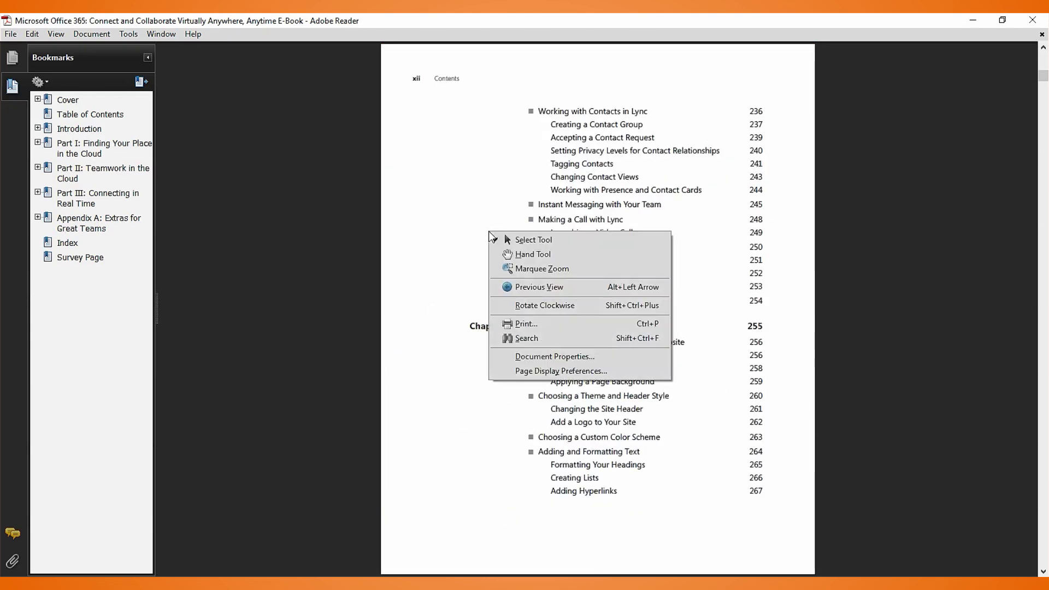
Print only the current page to file, replacing GuideBook.prn with the name NewPDF
click(540, 327)
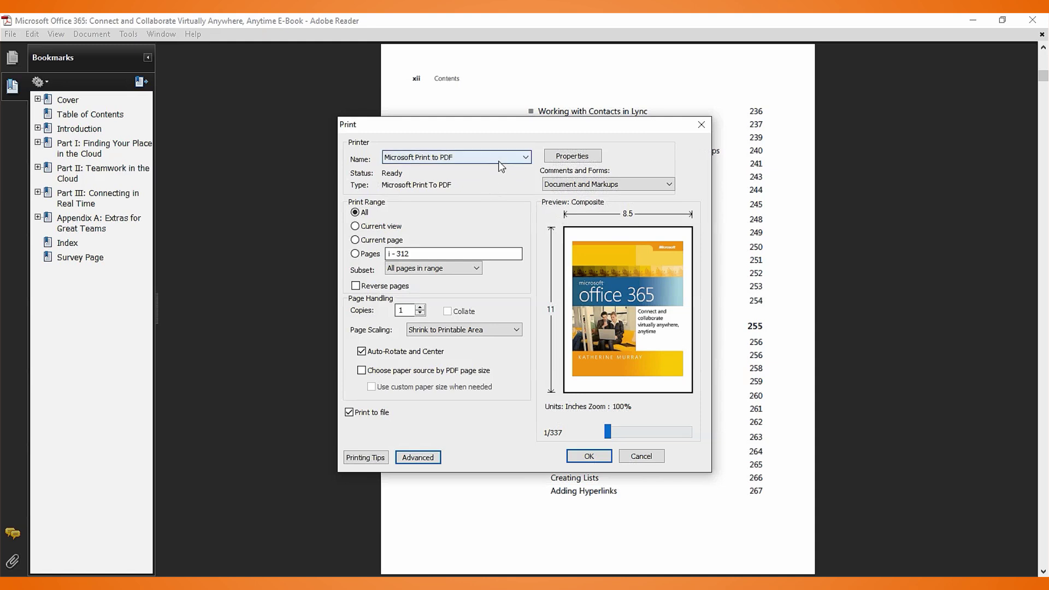
click(373, 244)
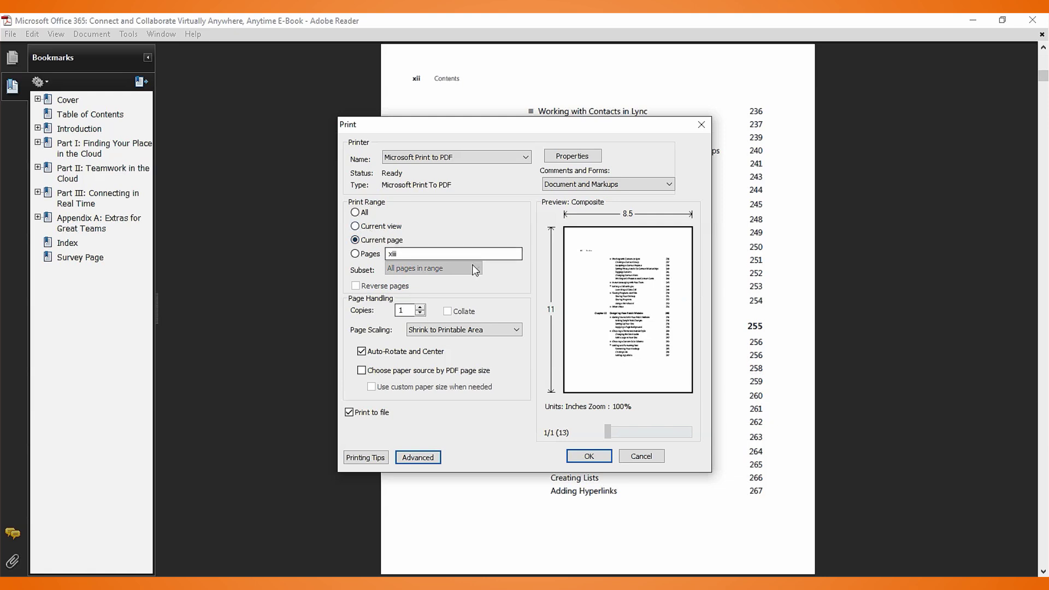
click(580, 455)
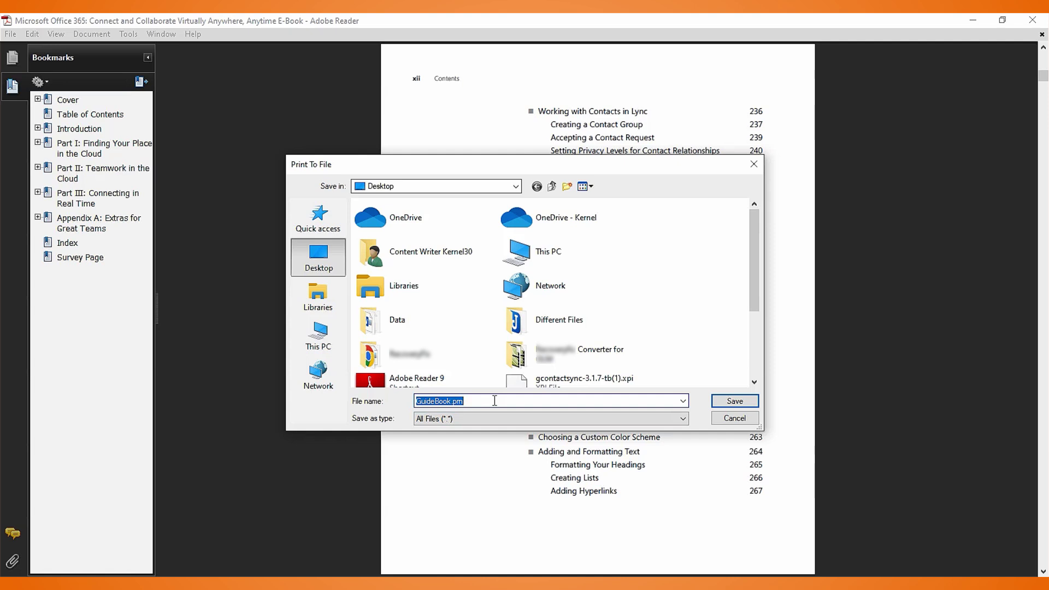
key(BackSpace)
text(NewPDF.pdf)
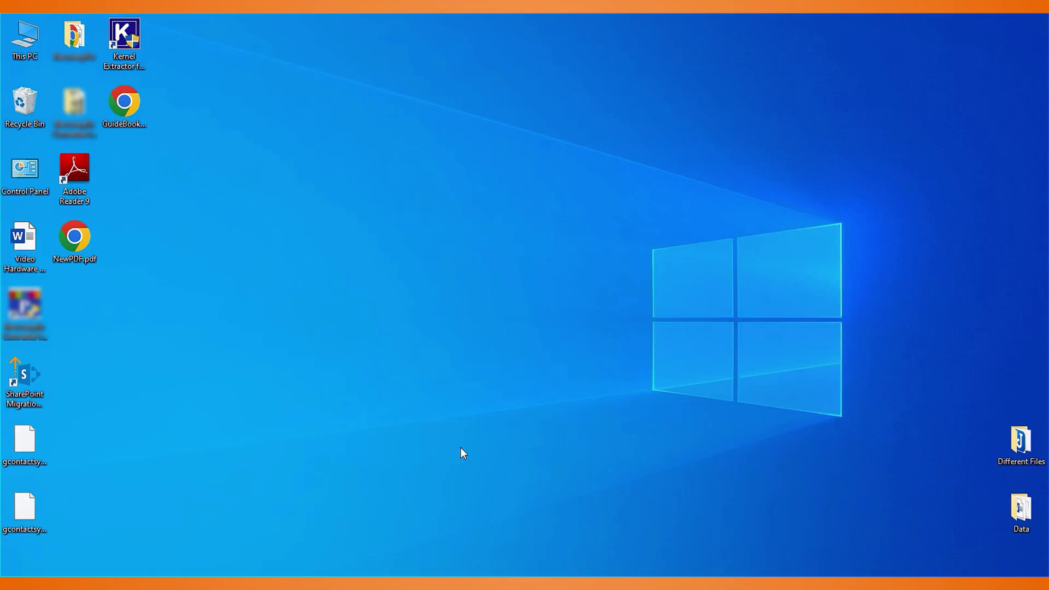
right_click(75, 246)
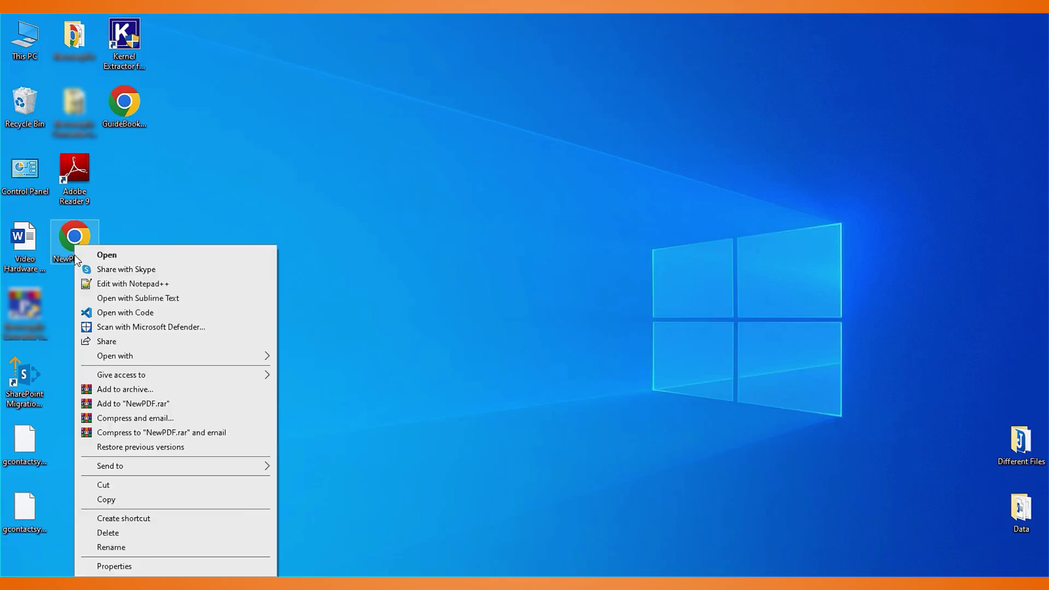
mouse_move(145, 358)
click(323, 401)
scroll(582, 393, down, 2)
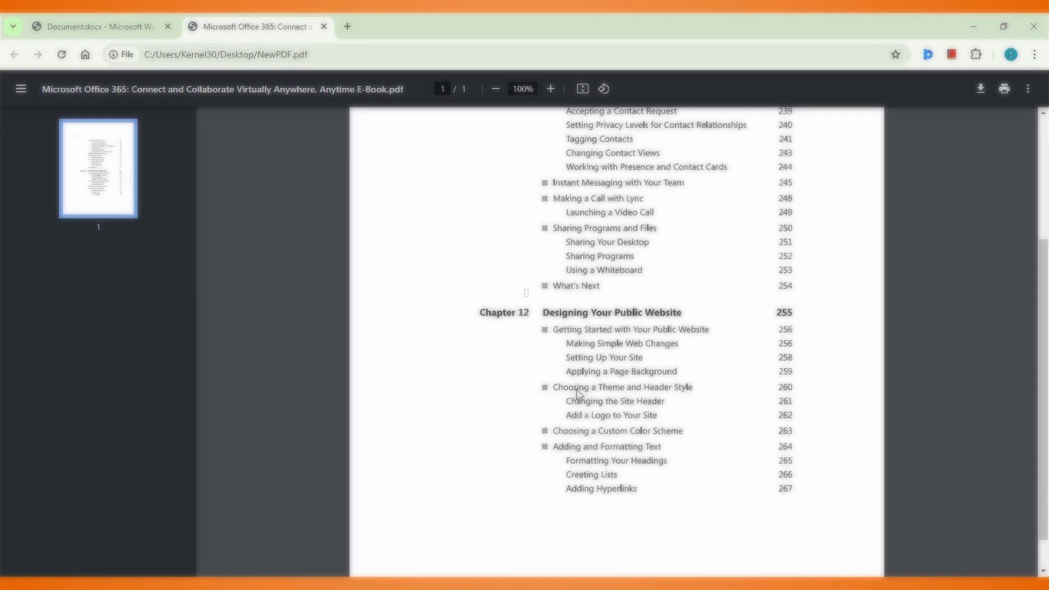
scroll(584, 387, up, 2)
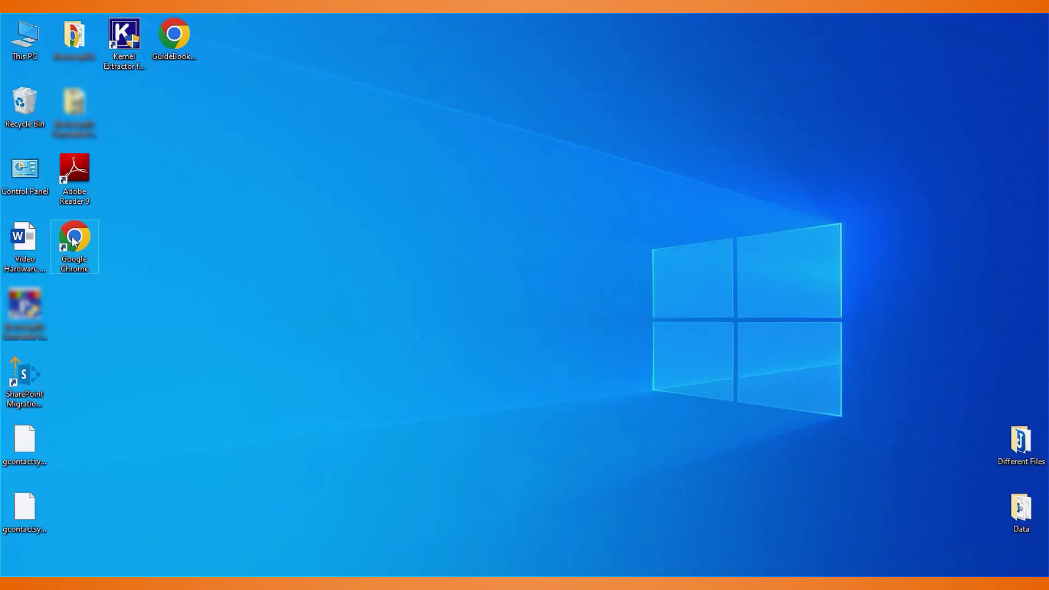
Launch Chrome and search Google for 'PDF page extractor', skimming the results
double_click(72, 238)
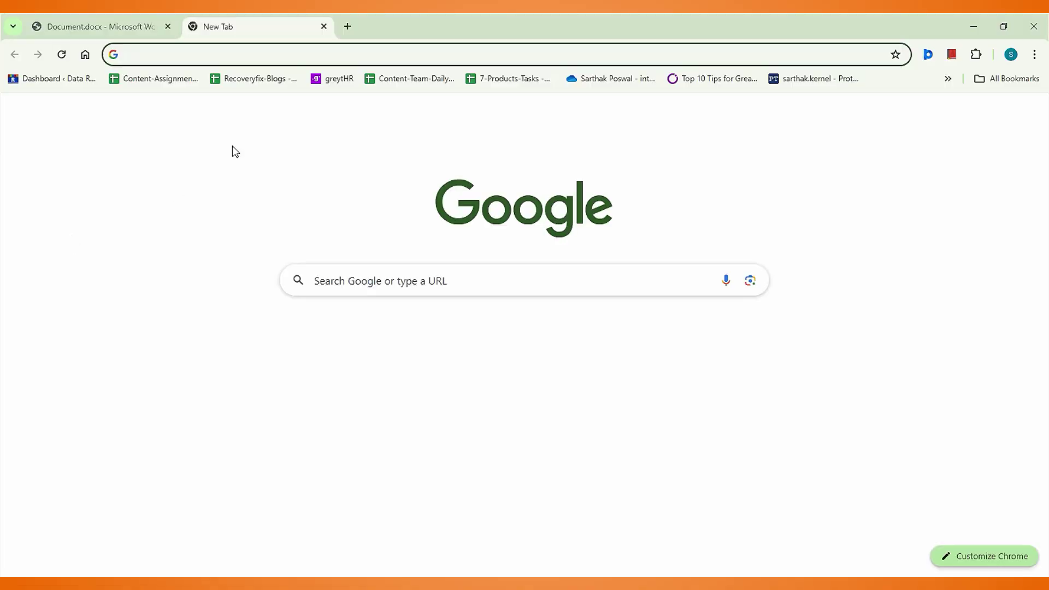
text(PDF page e)
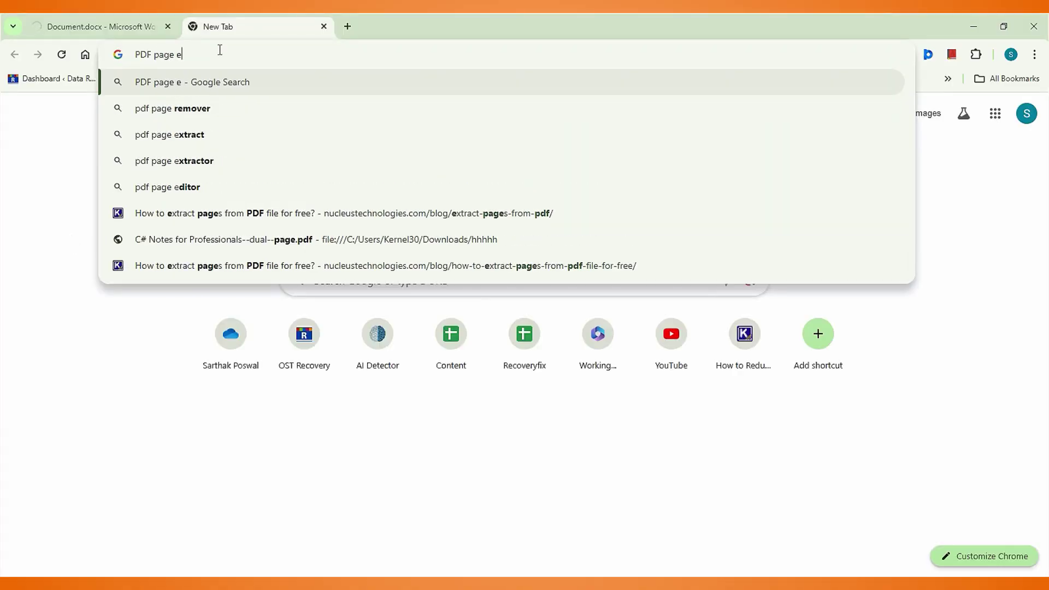
text(xtractor online)
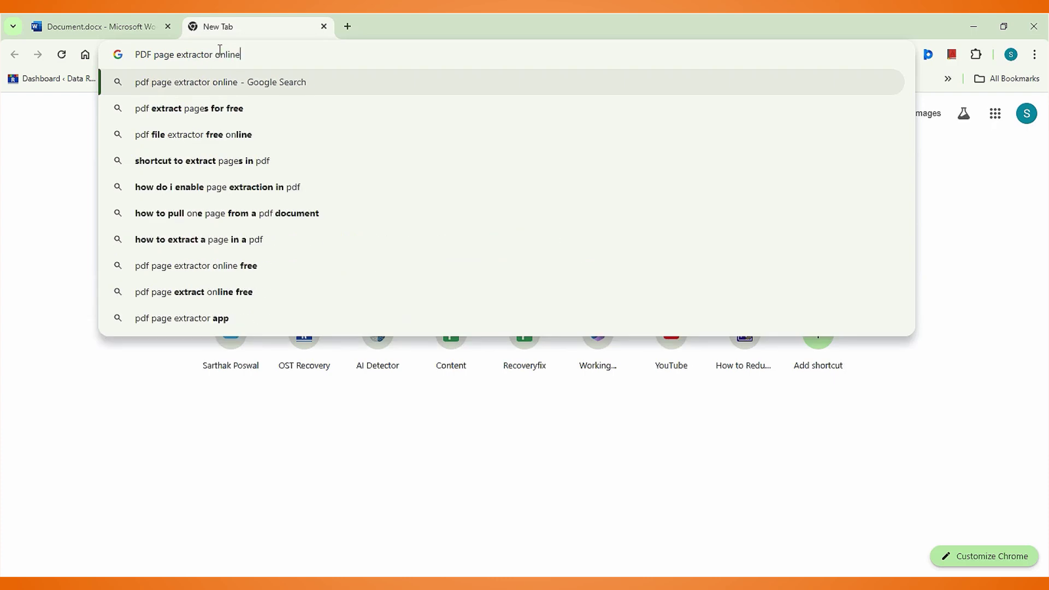
key(Return)
scroll(234, 241, down, 5)
scroll(236, 246, up, 3)
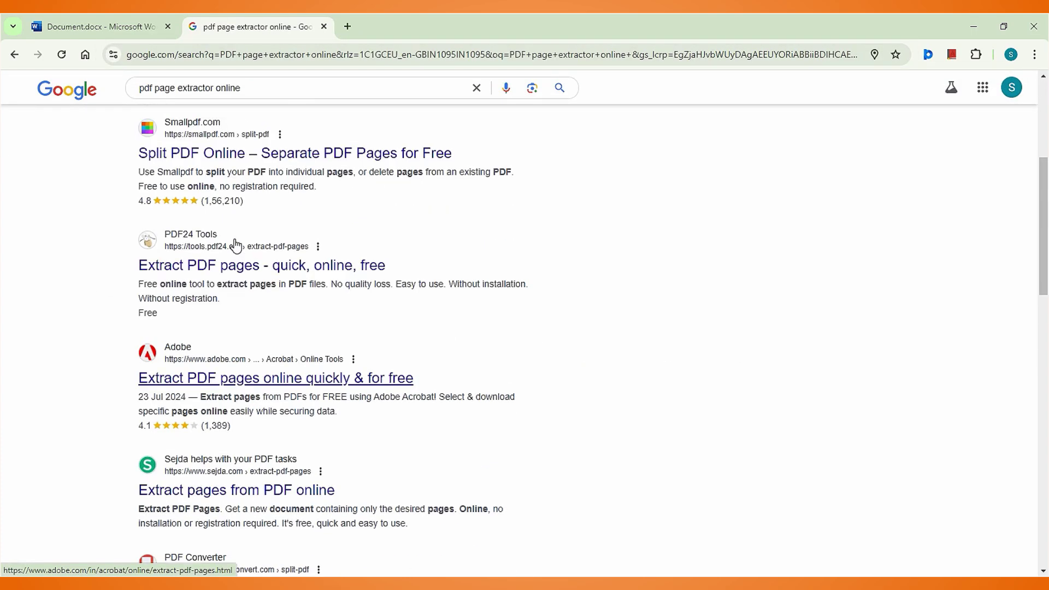